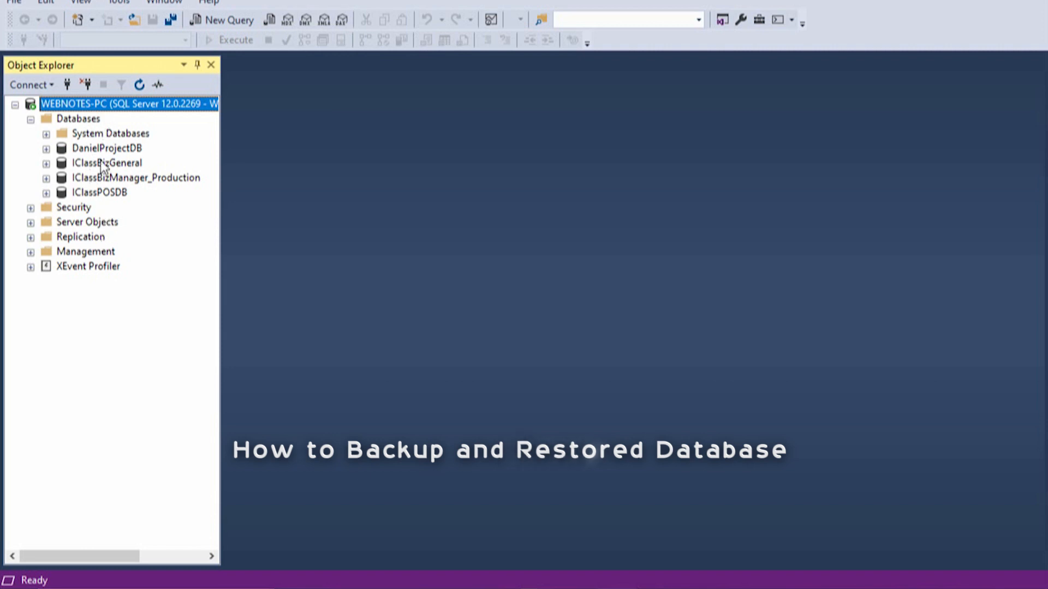
left_click(96, 149)
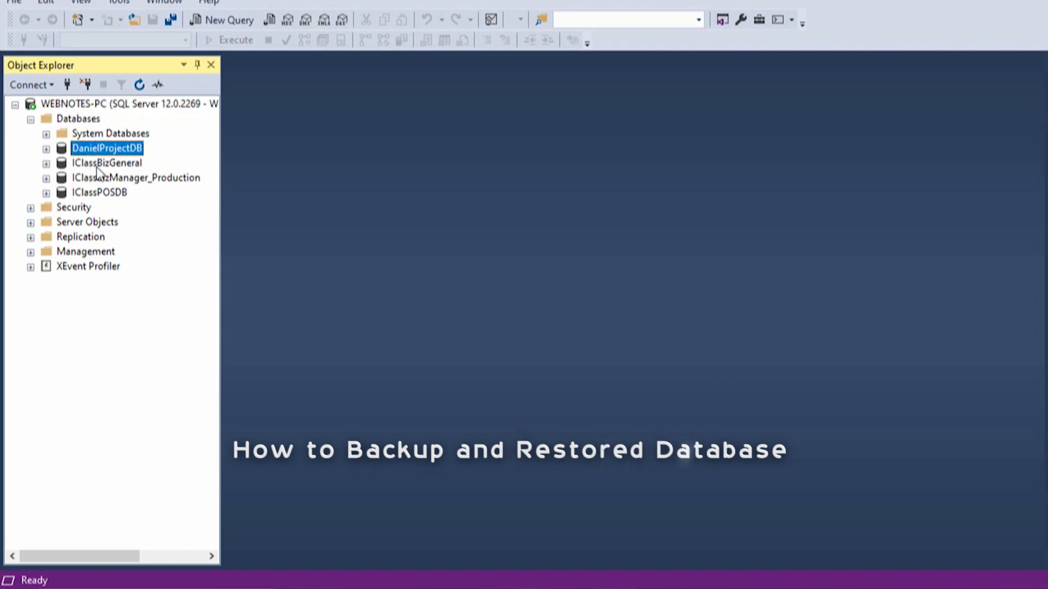
left_click(98, 164)
left_click(101, 178)
left_click(102, 194)
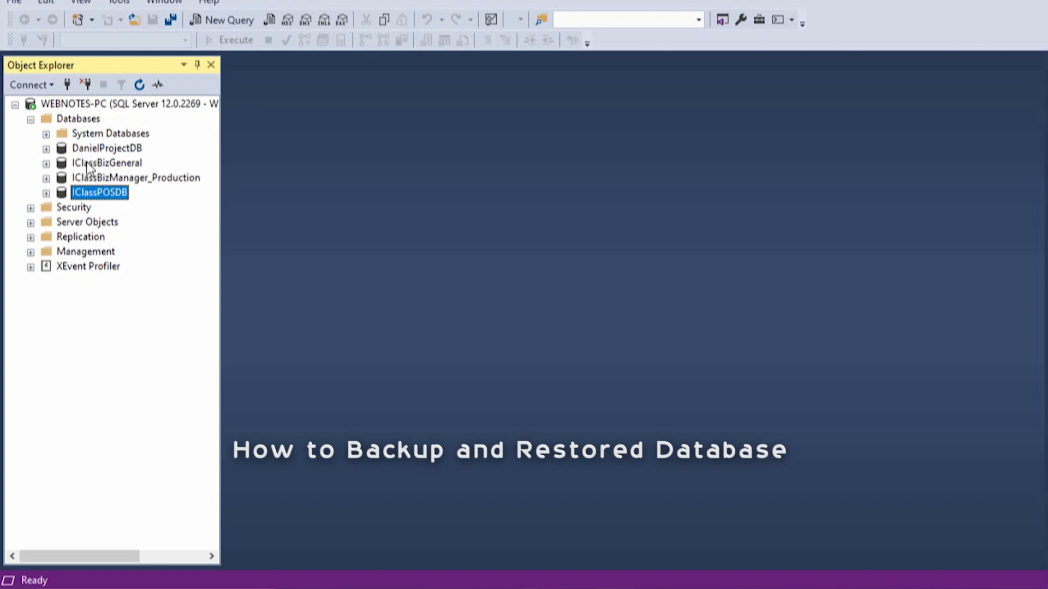
- Open the backup settings for the DanielProjectDB database and remove the default destination file
left_click(112, 150)
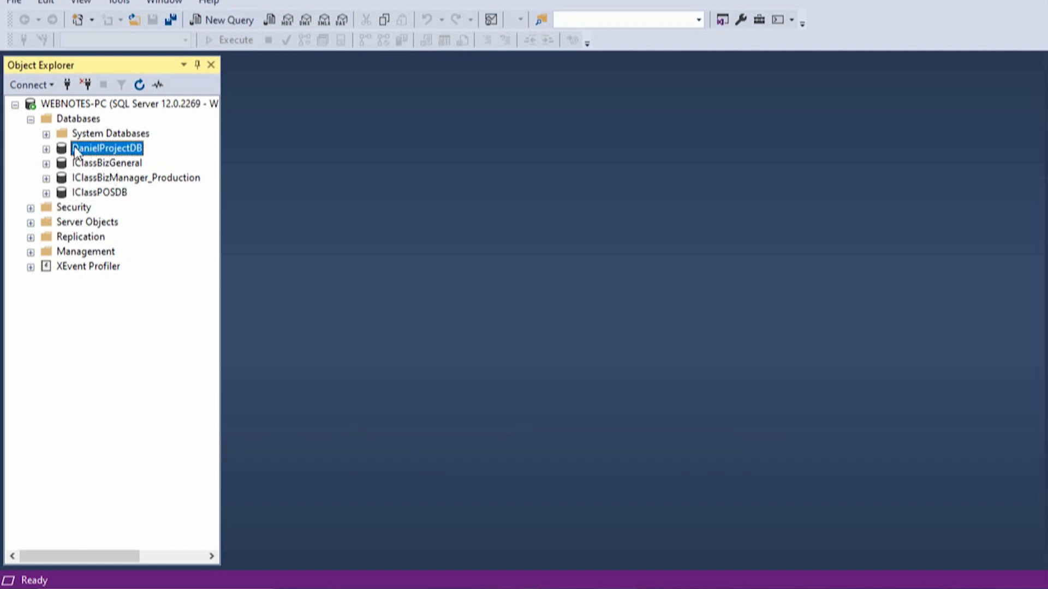
right_click(95, 153)
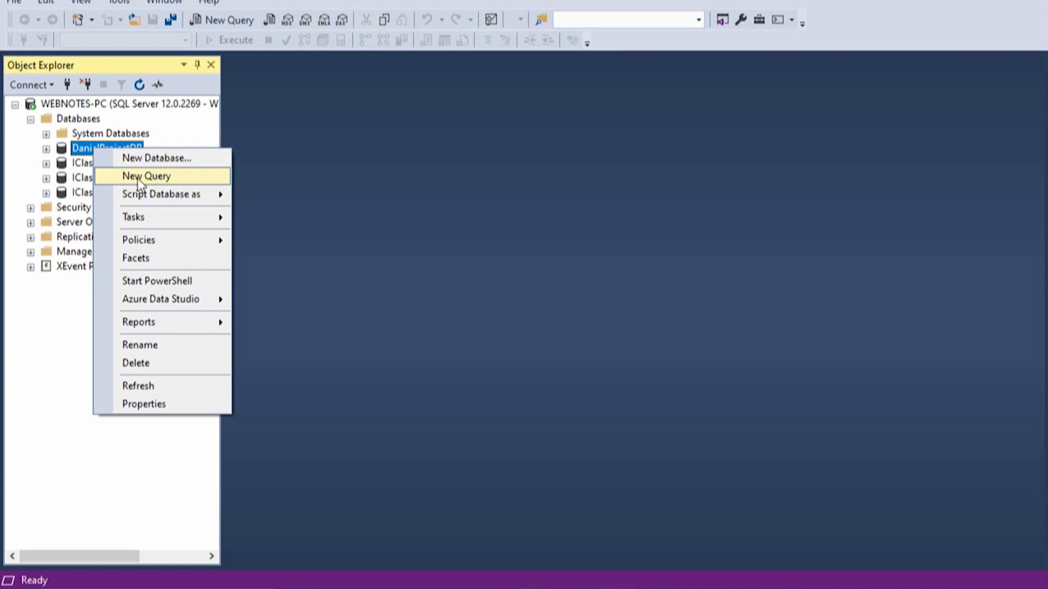
mouse_move(149, 195)
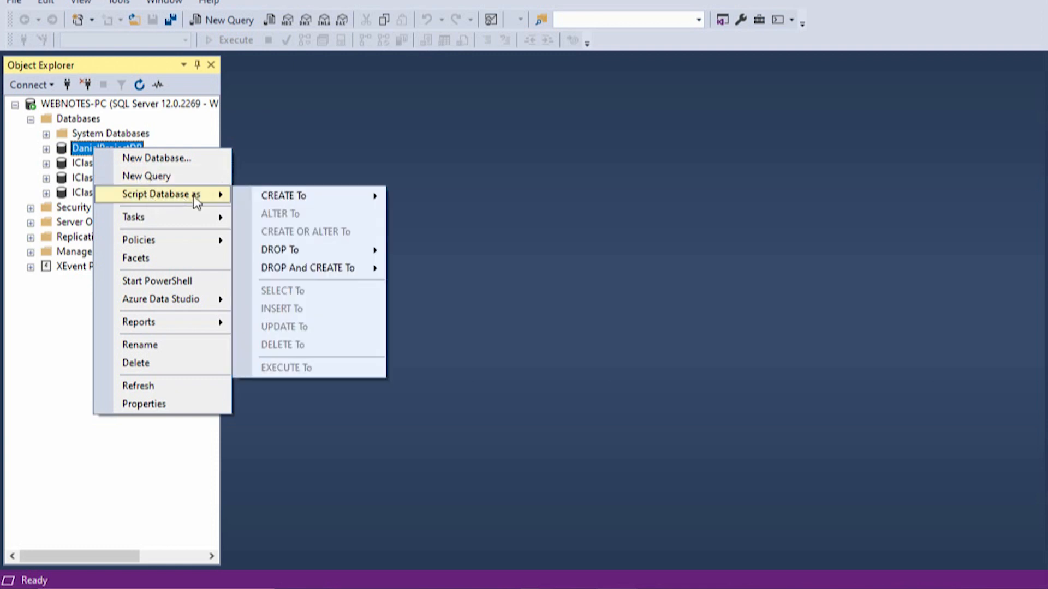
mouse_move(150, 217)
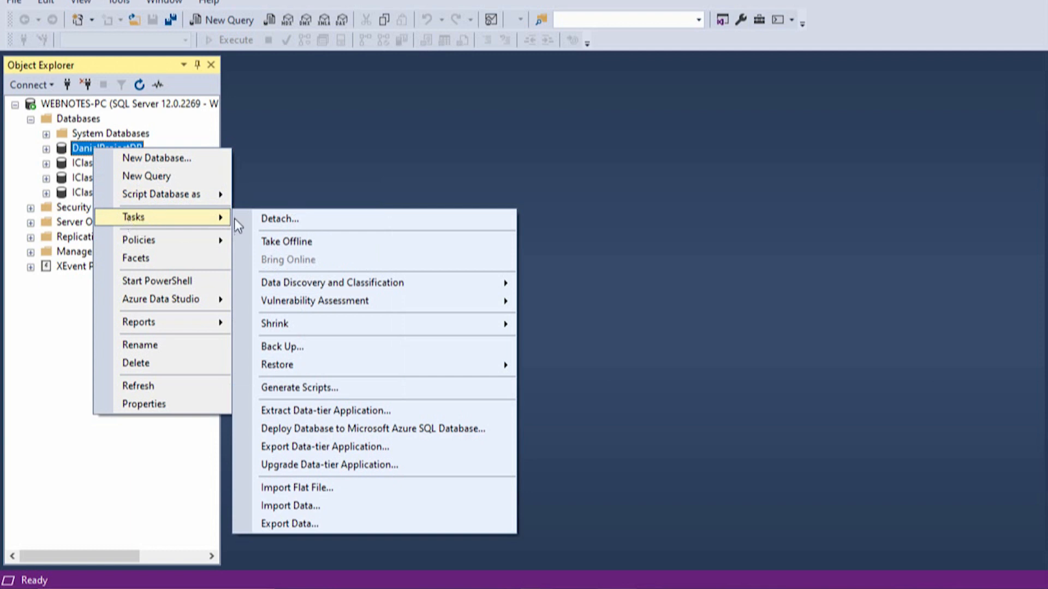
left_click(298, 351)
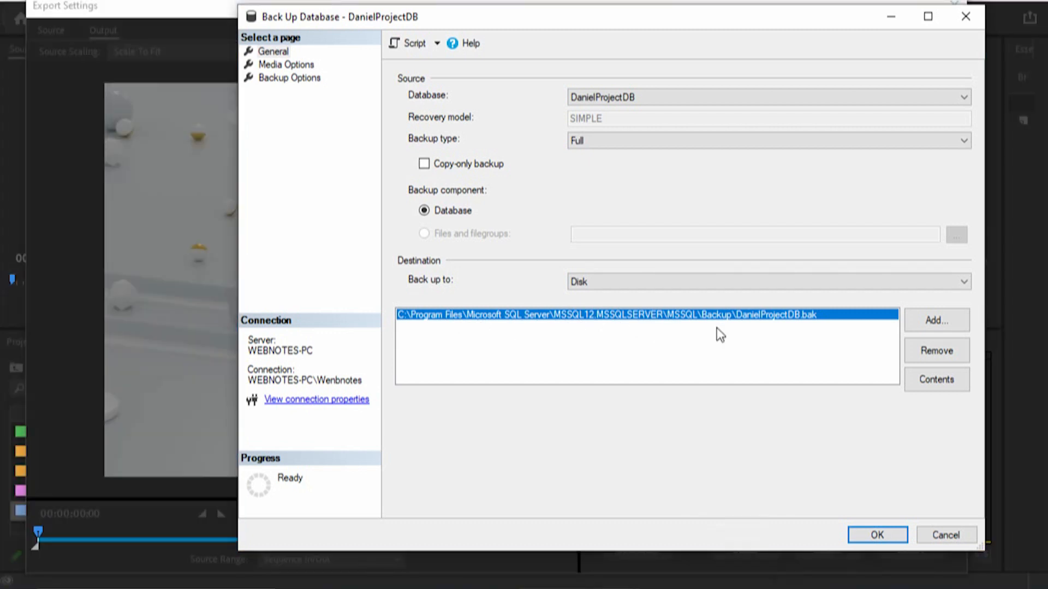
left_click(928, 352)
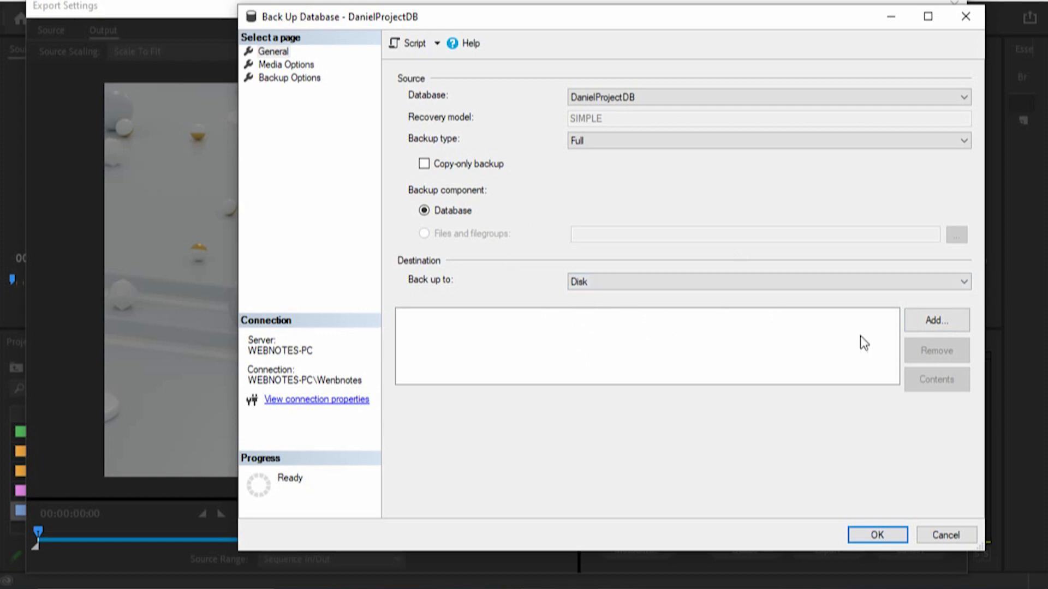
- Start adding a new disk destination for the backup and choose the folder C:\webnotes backup
left_click(934, 328)
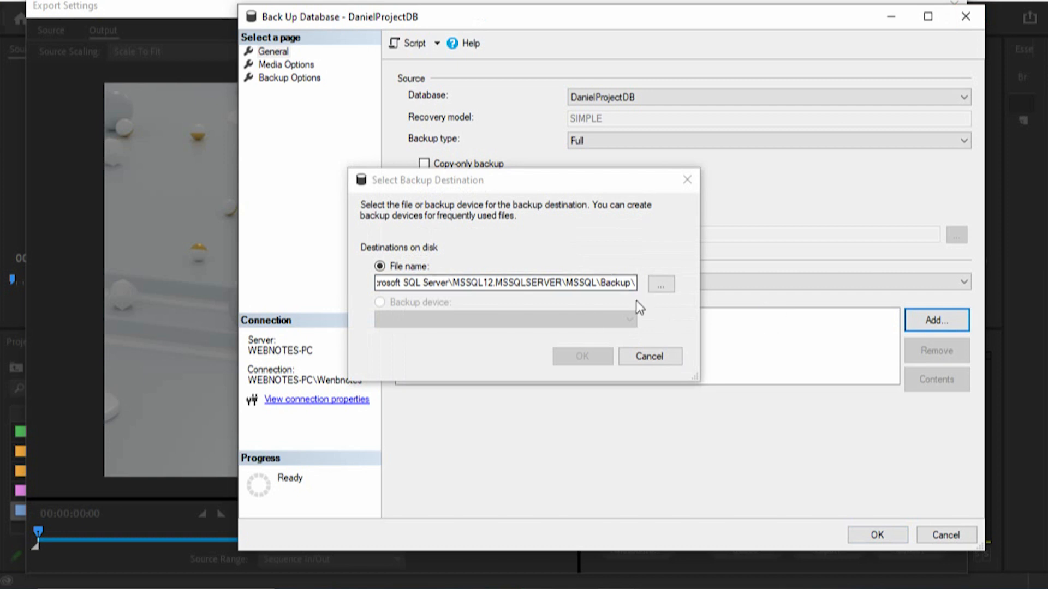
left_click(662, 284)
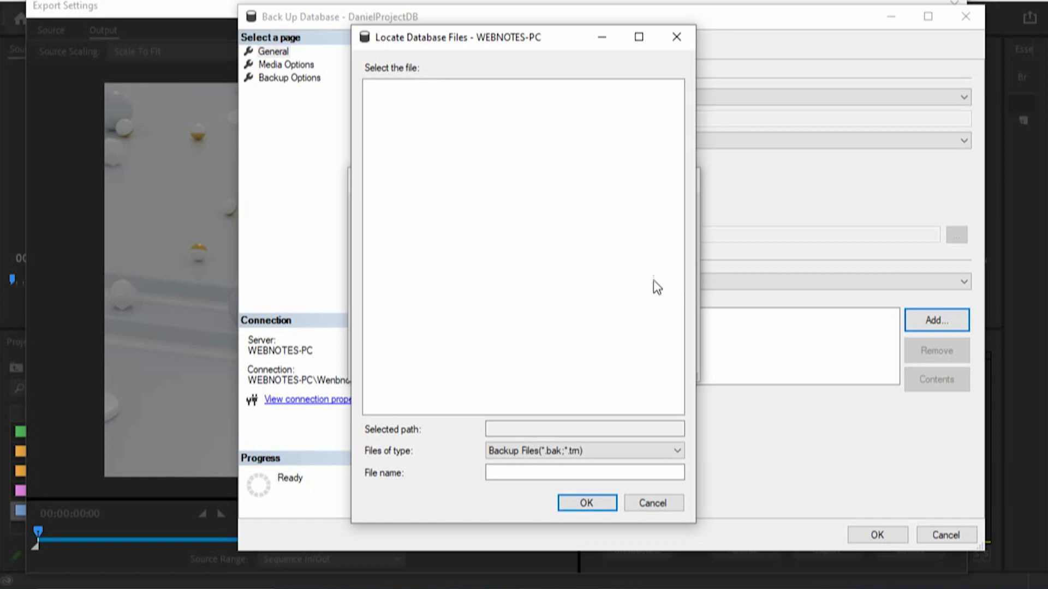
left_click_drag(678, 243, 673, 147)
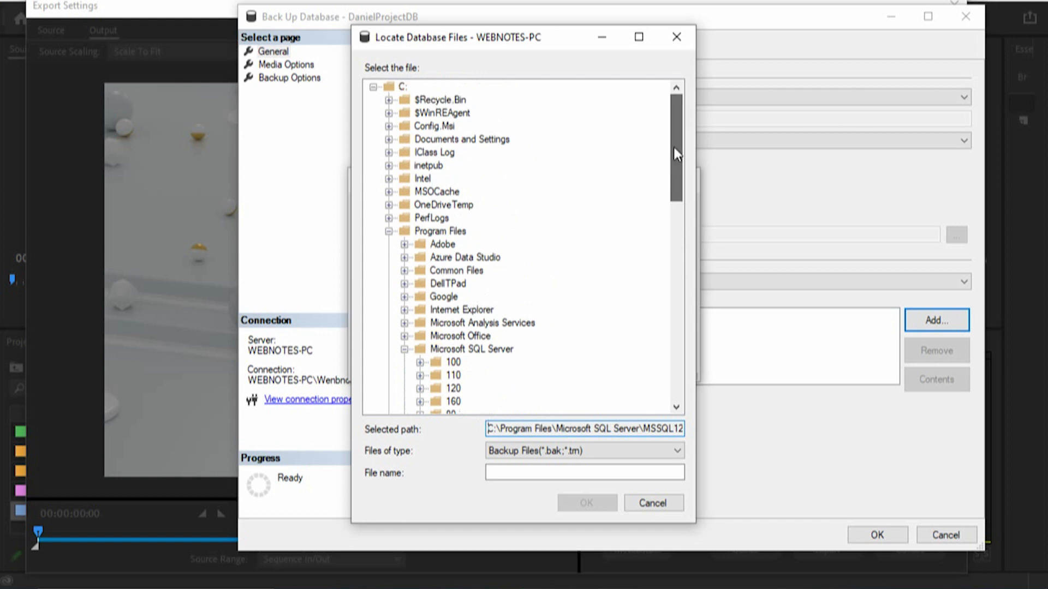
left_click(372, 87)
left_click(372, 86)
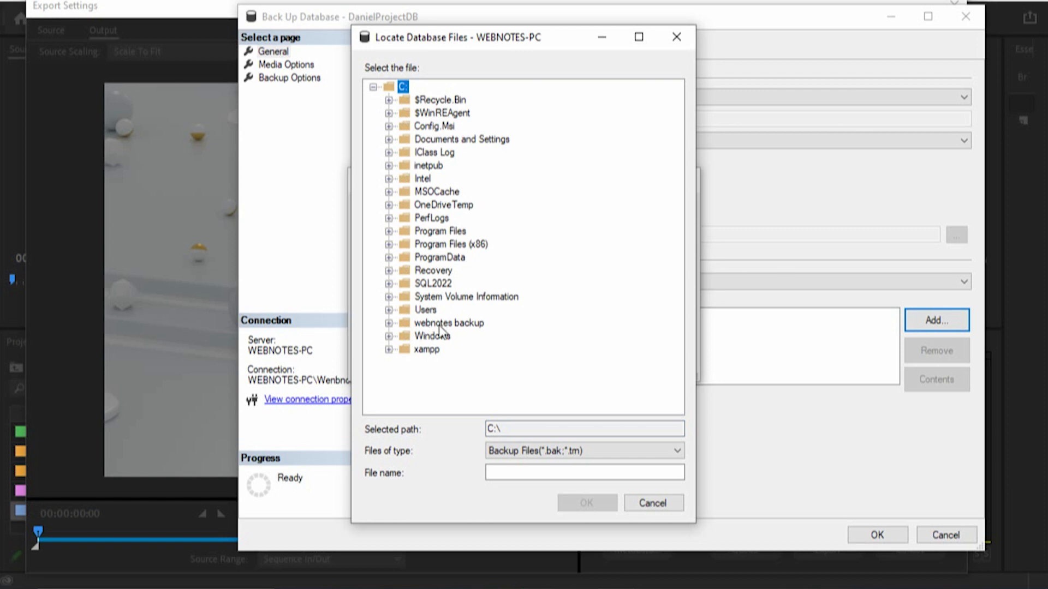
left_click(406, 325)
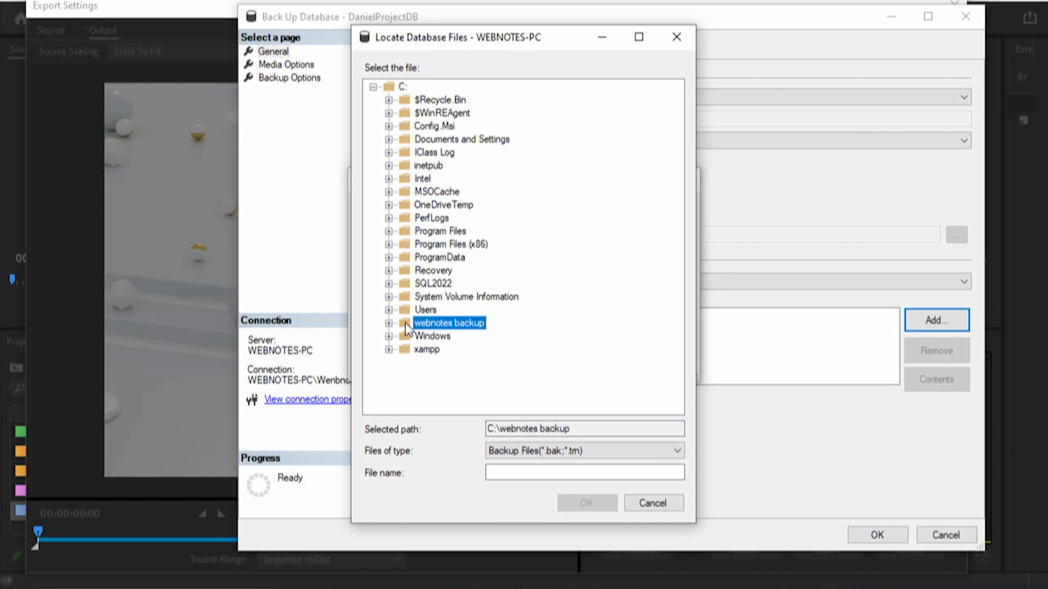
- Name the backup file danielDBBK.bak
left_click(510, 472)
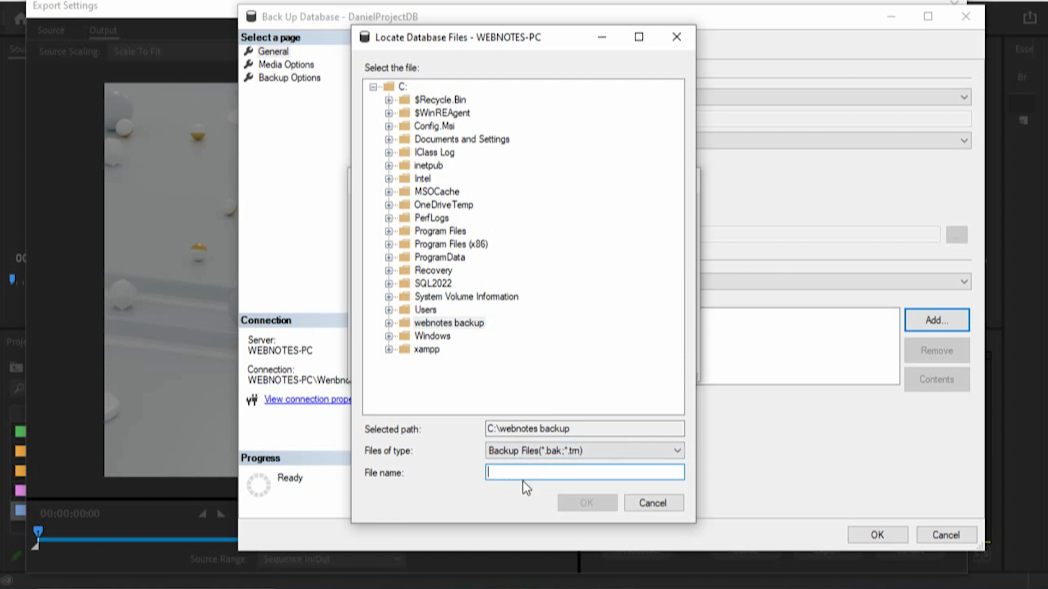
type("Da")
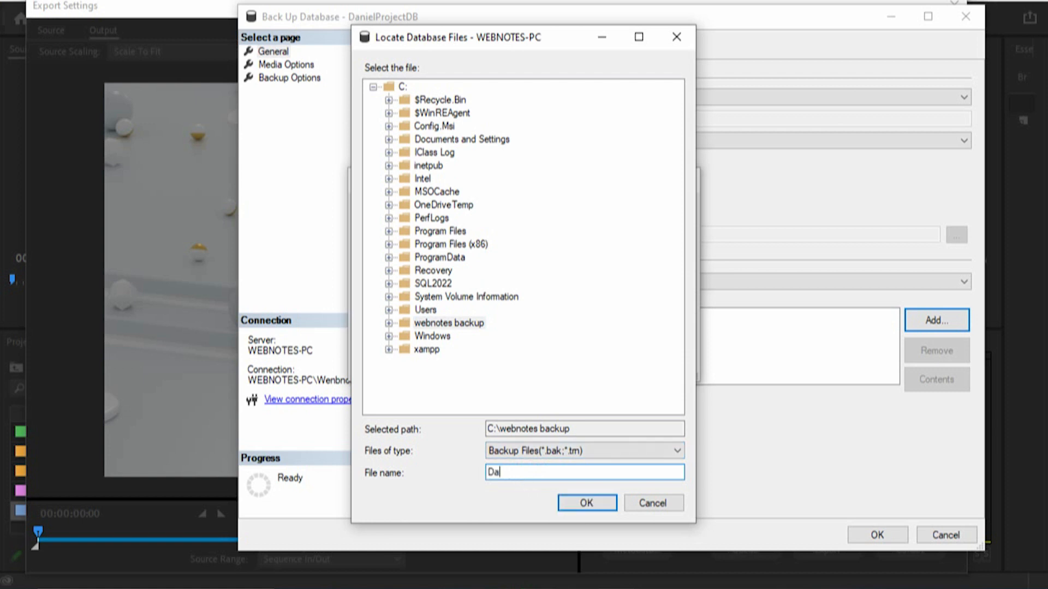
key("BackSpace")
key("BackSpace")
type("dan")
key("BackSpace")
type("nielDBBK.bak")
- Accept the new backup destination and run the full backup of DanielProjectDB
left_click(587, 504)
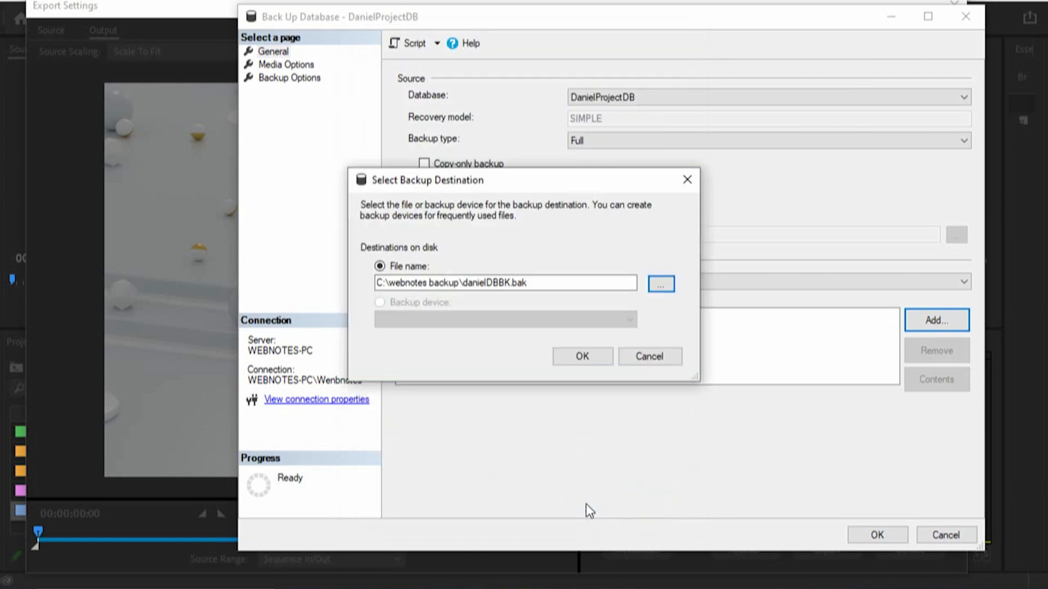
left_click(579, 360)
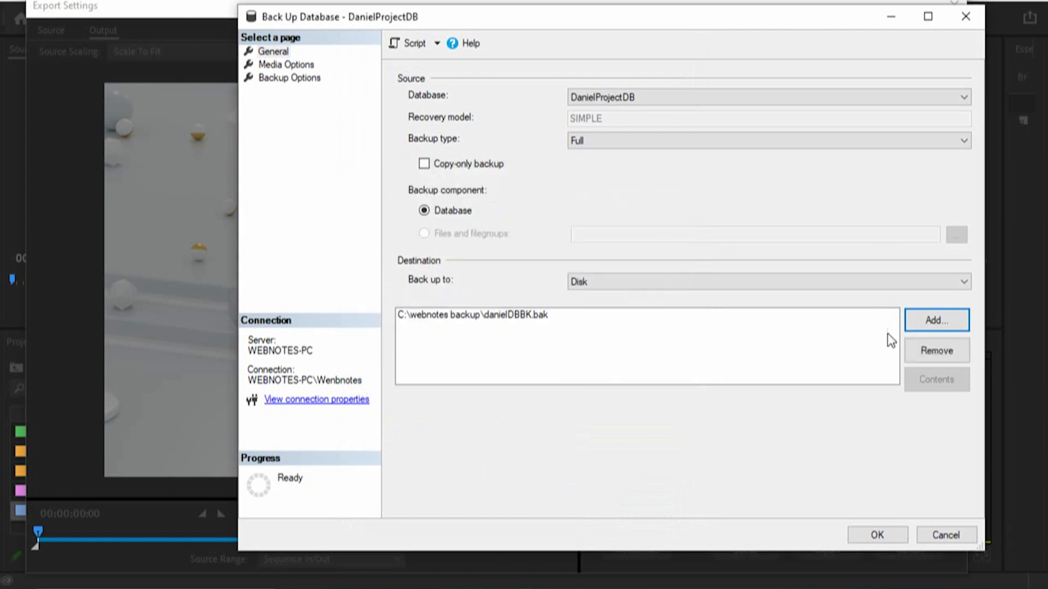
left_click(542, 320)
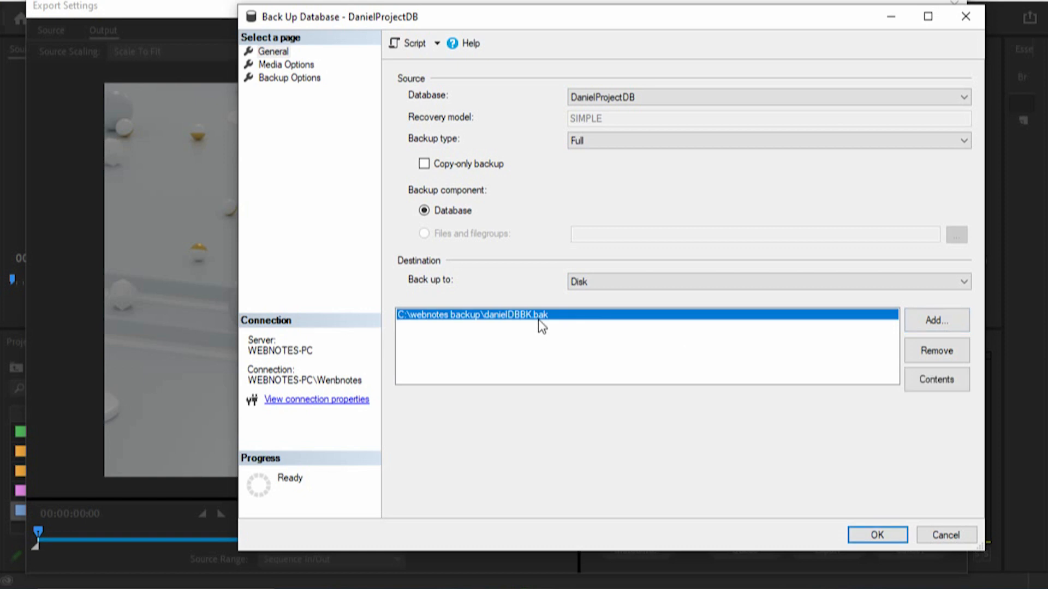
left_click(881, 529)
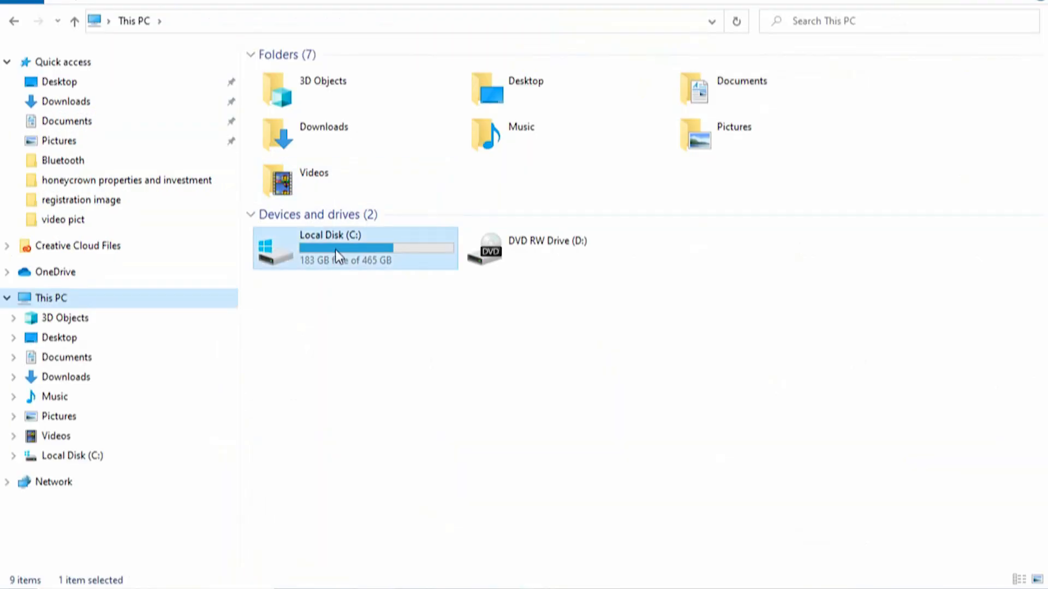
- Switch to File Explorer and check for the danielDBBK.bak file in C:\webnotes backup
left_click(336, 250)
double_click(338, 248)
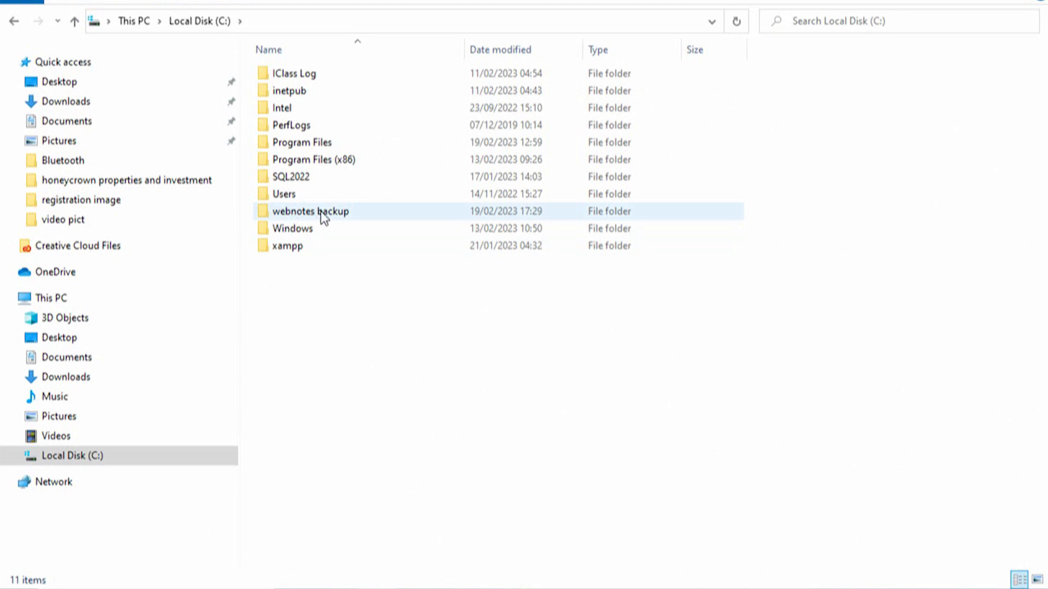
mouse_move(326, 217)
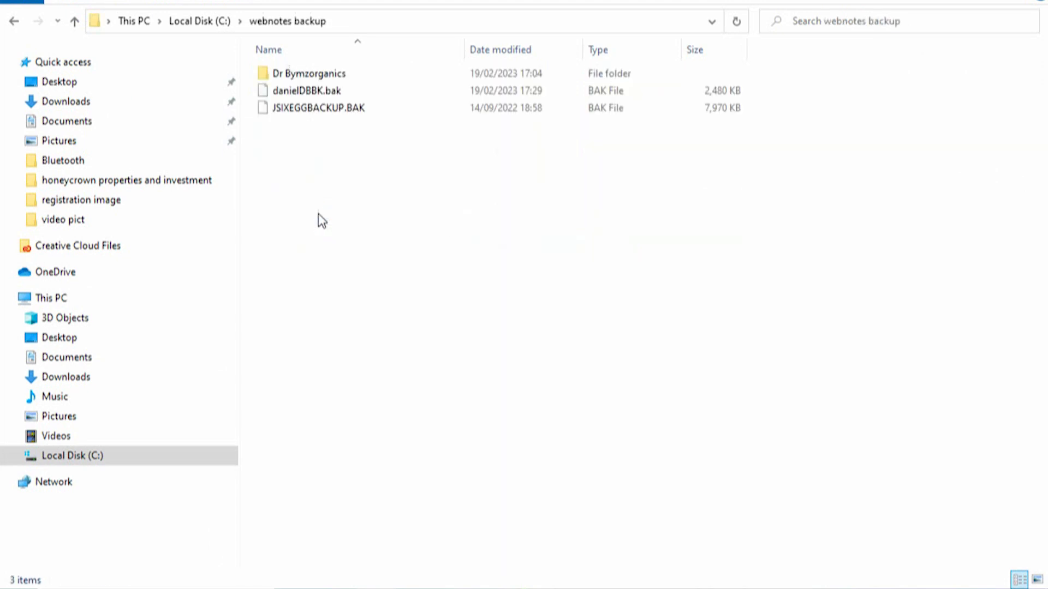
left_click(316, 90)
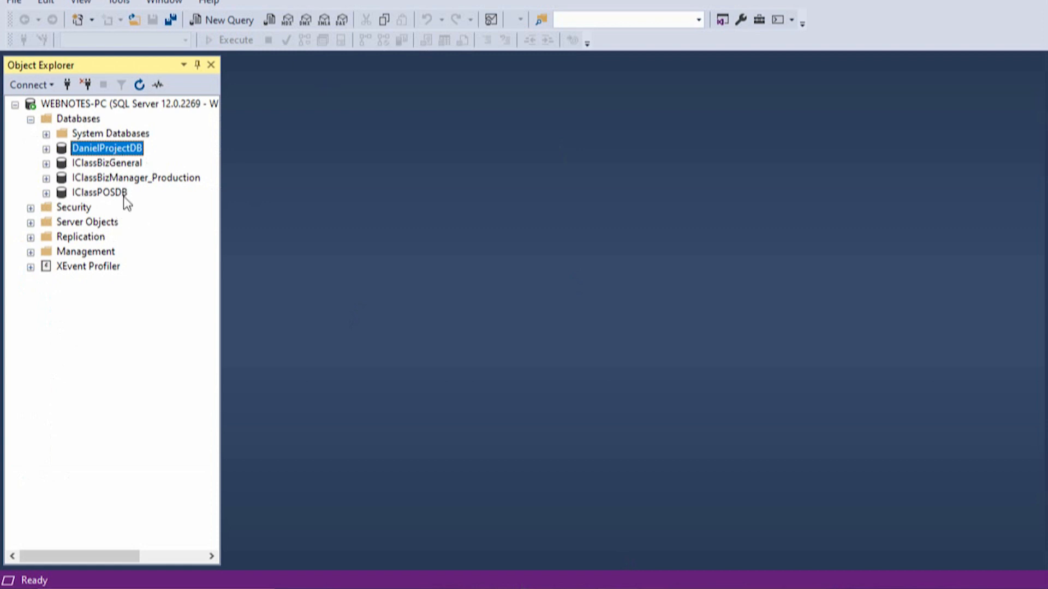
- In SQL Server Management Studio, delete the DanielProjectDB database with its backup and restore history, closing existing connections
right_click(99, 149)
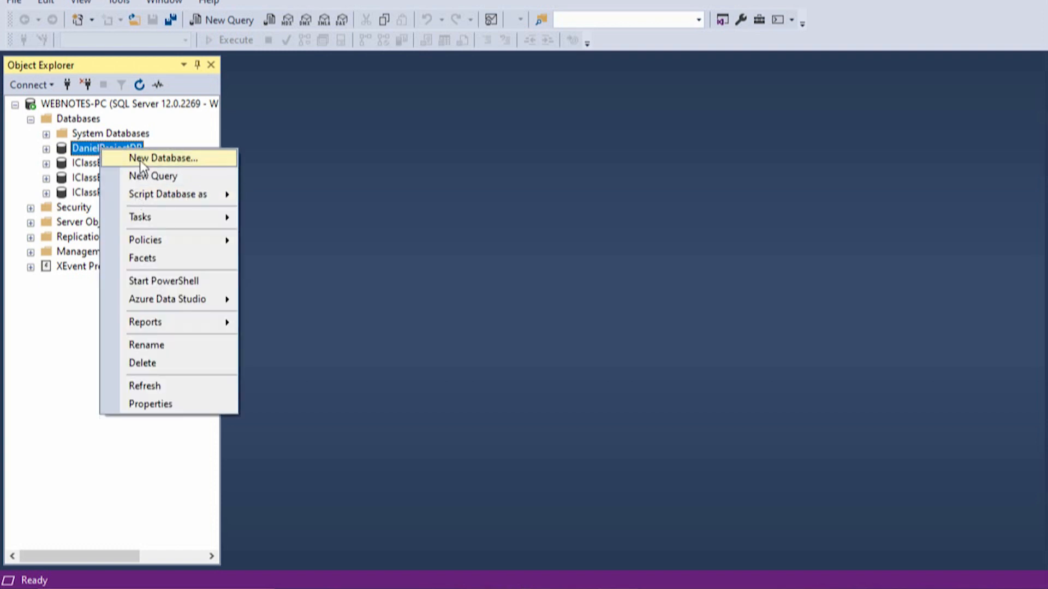
left_click(149, 363)
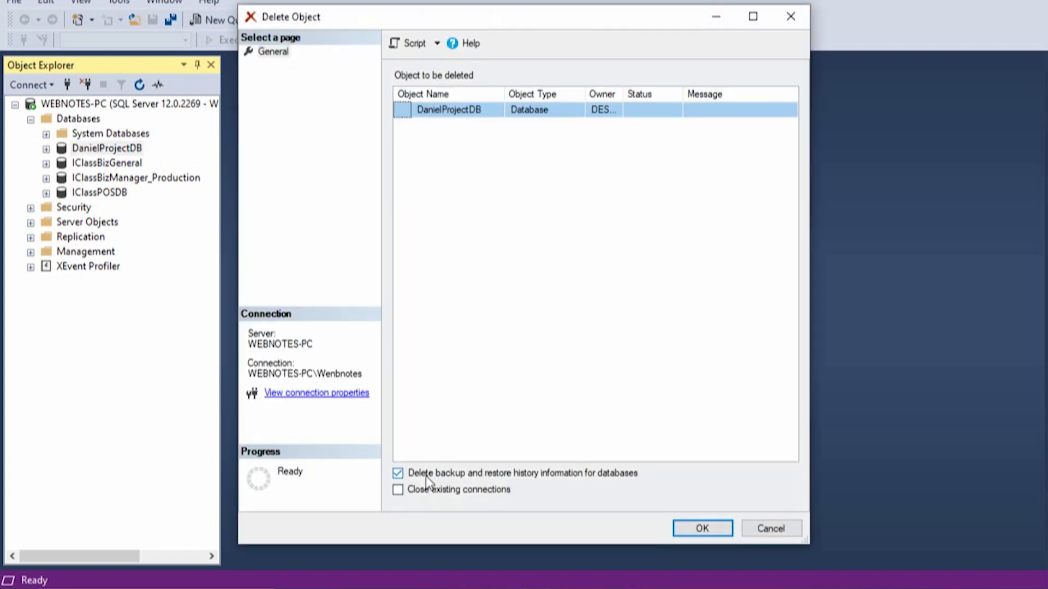
left_click(399, 491)
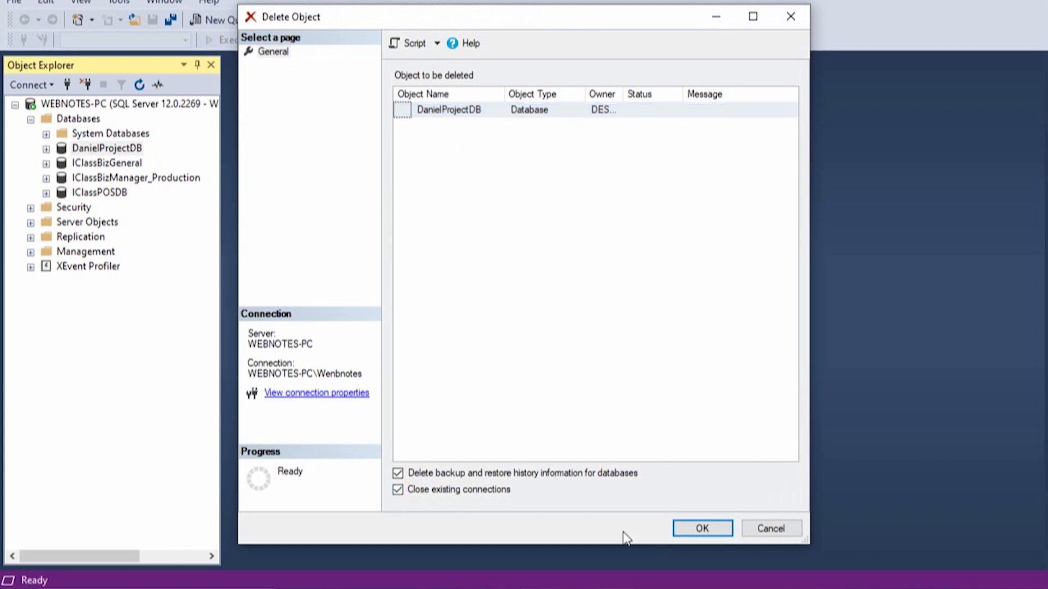
left_click(702, 529)
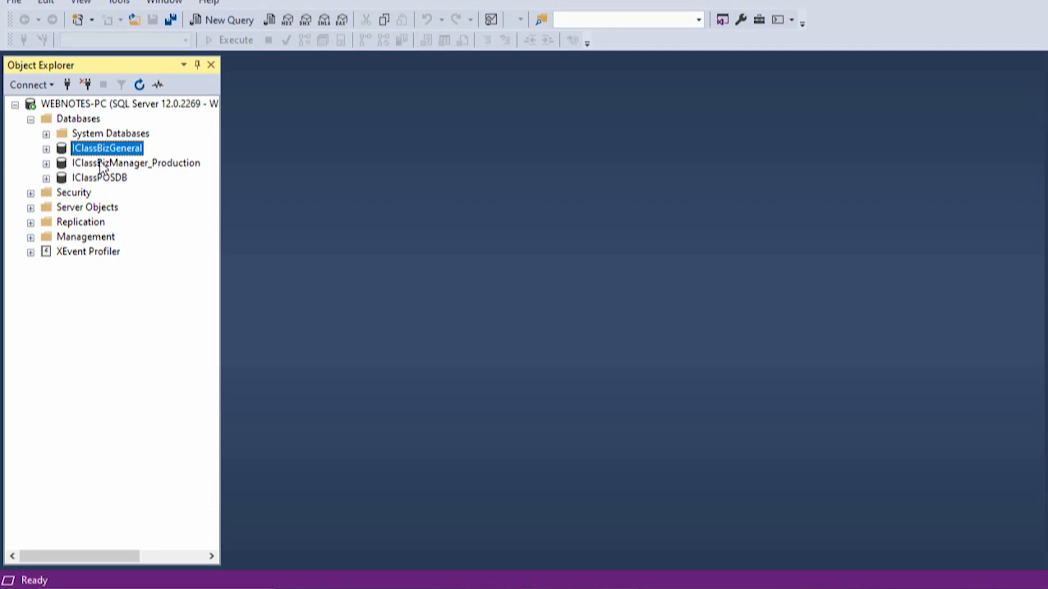
- Start a database restore on the server and set its source to Device
right_click(78, 119)
key("Escape")
right_click(74, 119)
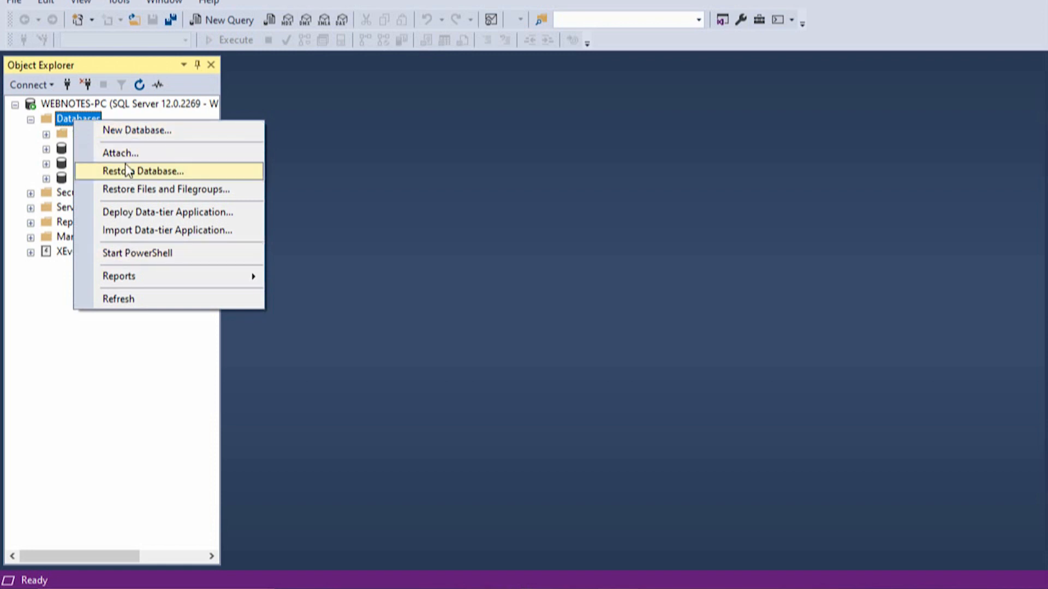
left_click(155, 172)
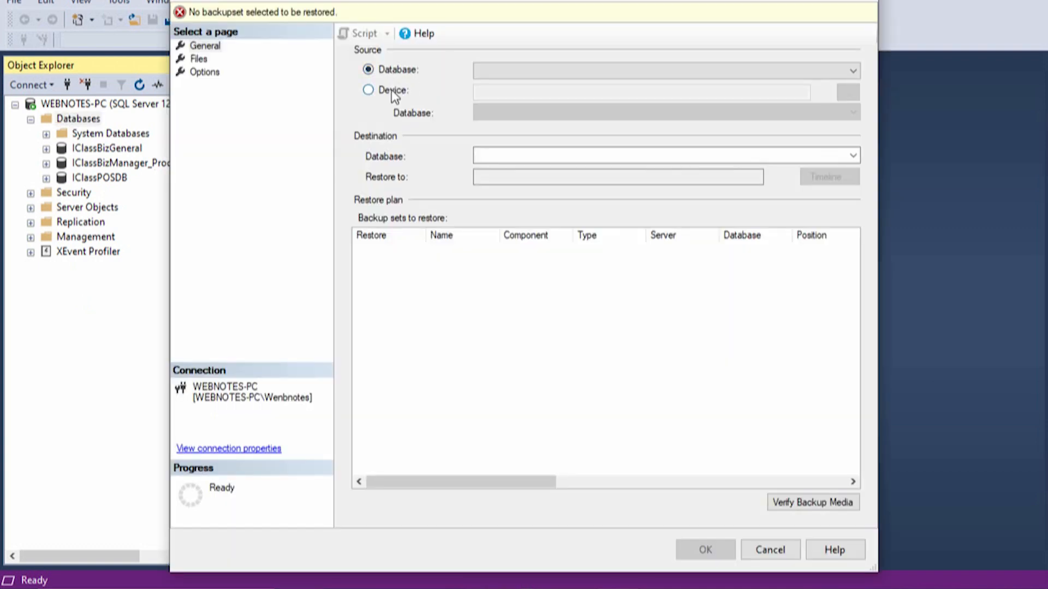
left_click(393, 91)
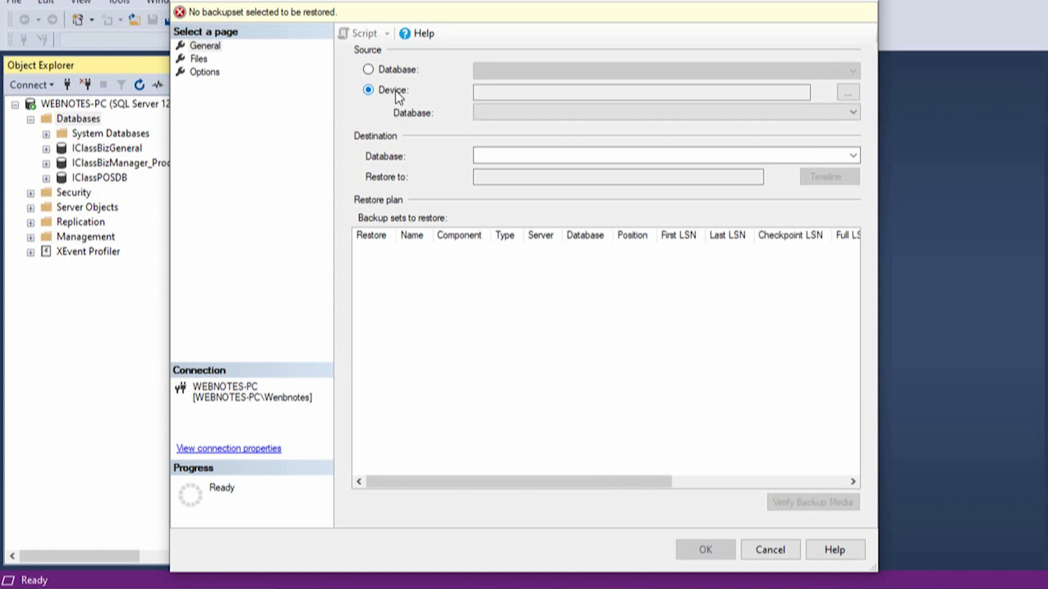
- Add the danielDBBK.bak file from C:\webnotes backup as the backup media for the restore
left_click(848, 92)
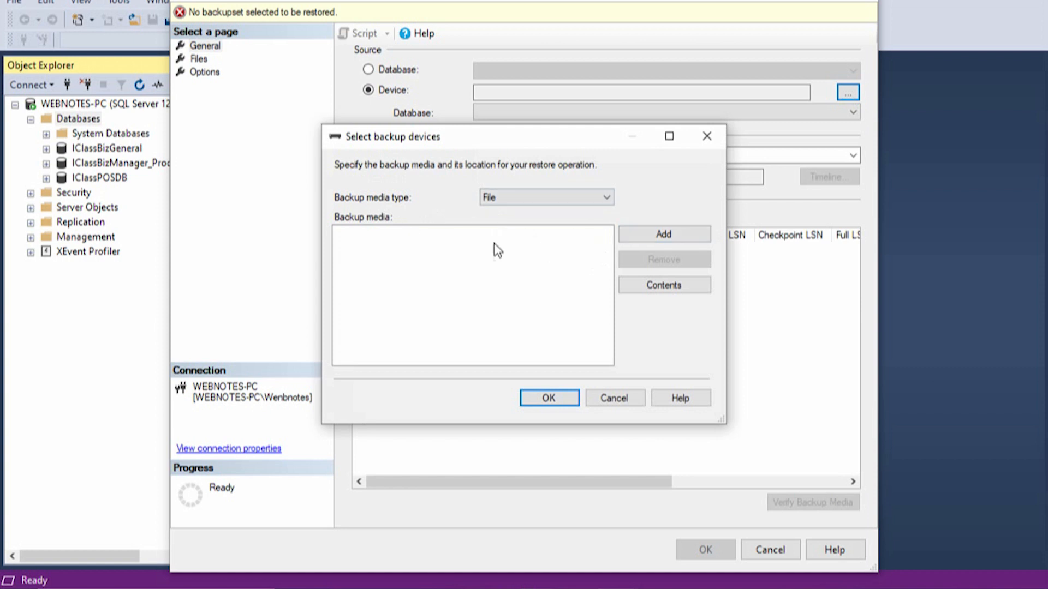
left_click(681, 234)
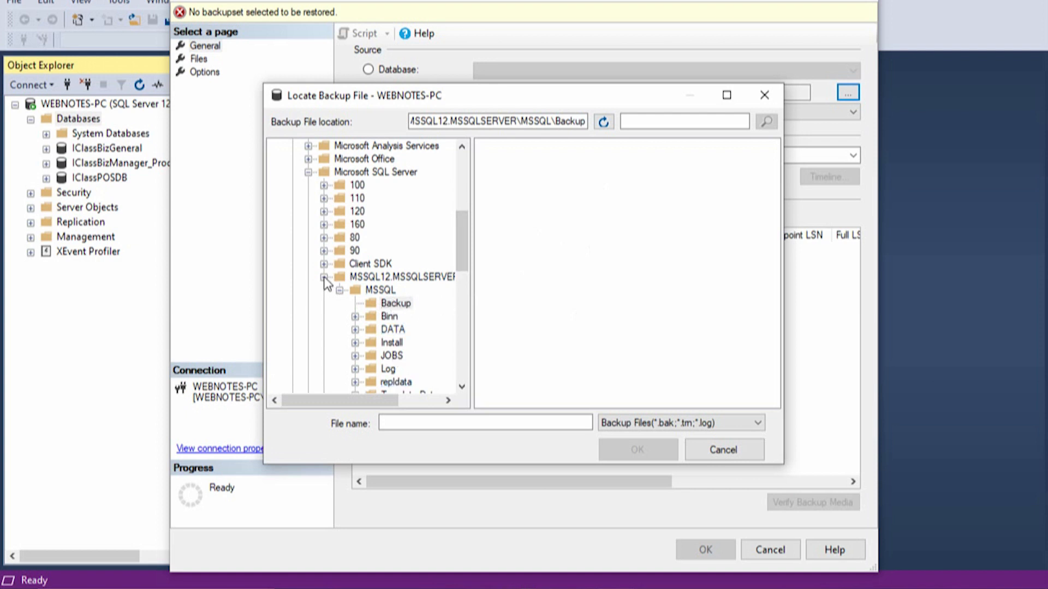
left_click(340, 290)
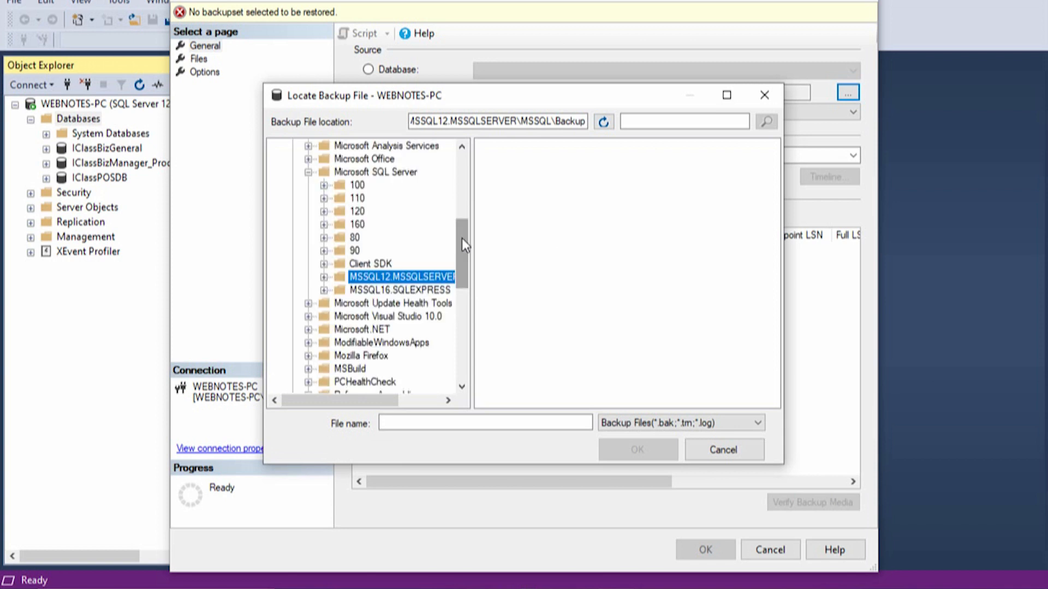
left_click_drag(462, 238, 460, 184)
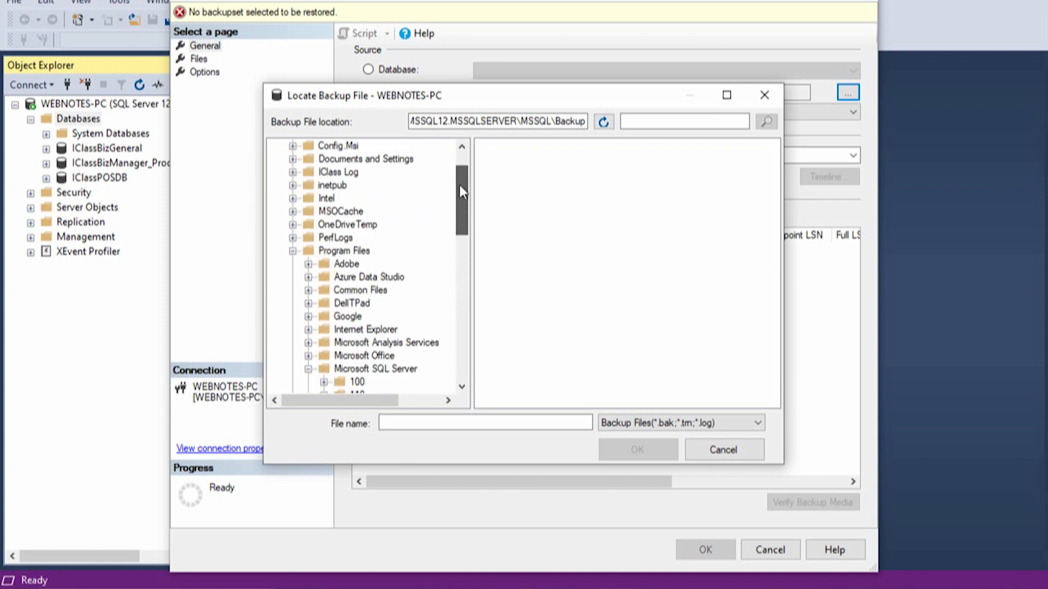
left_click(293, 252)
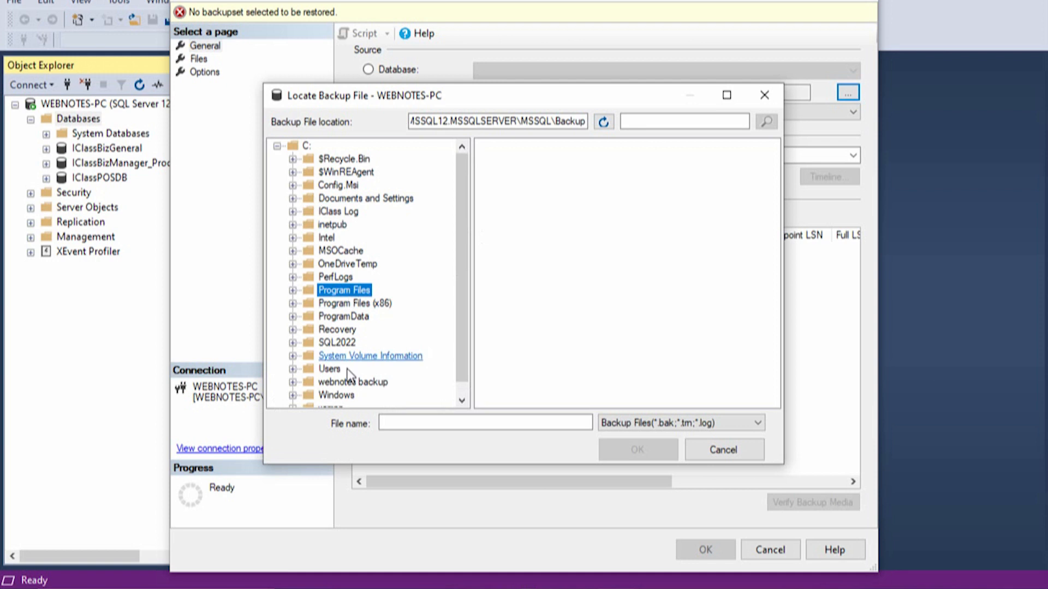
left_click(339, 383)
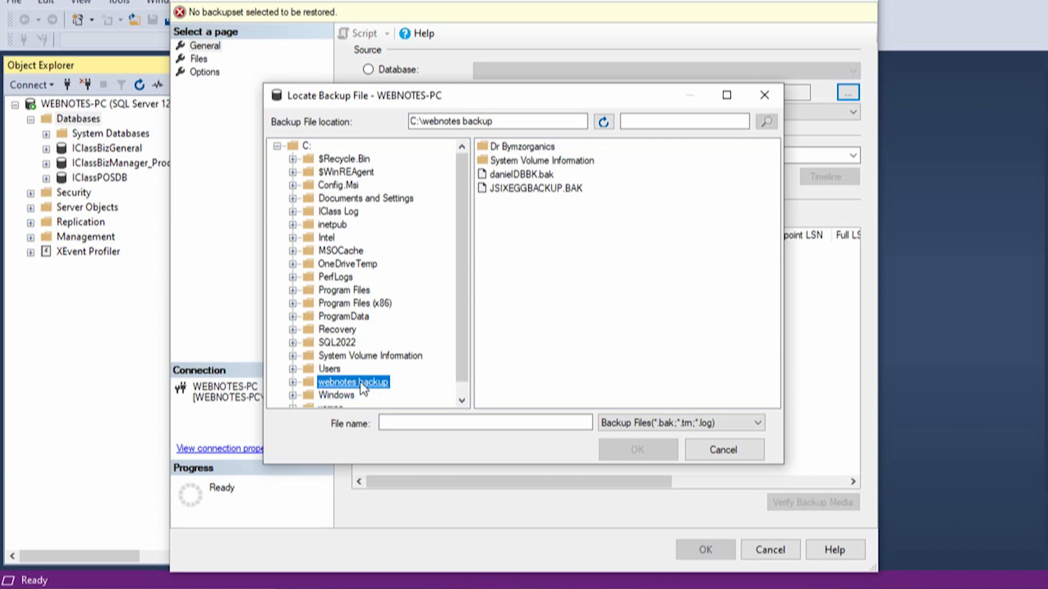
left_click(528, 176)
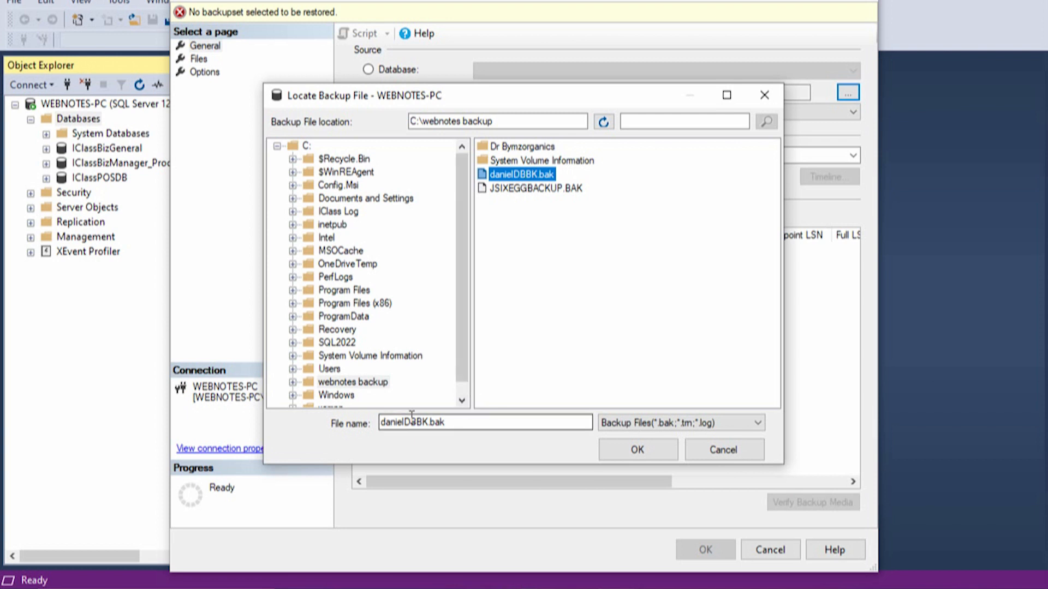
left_click(637, 451)
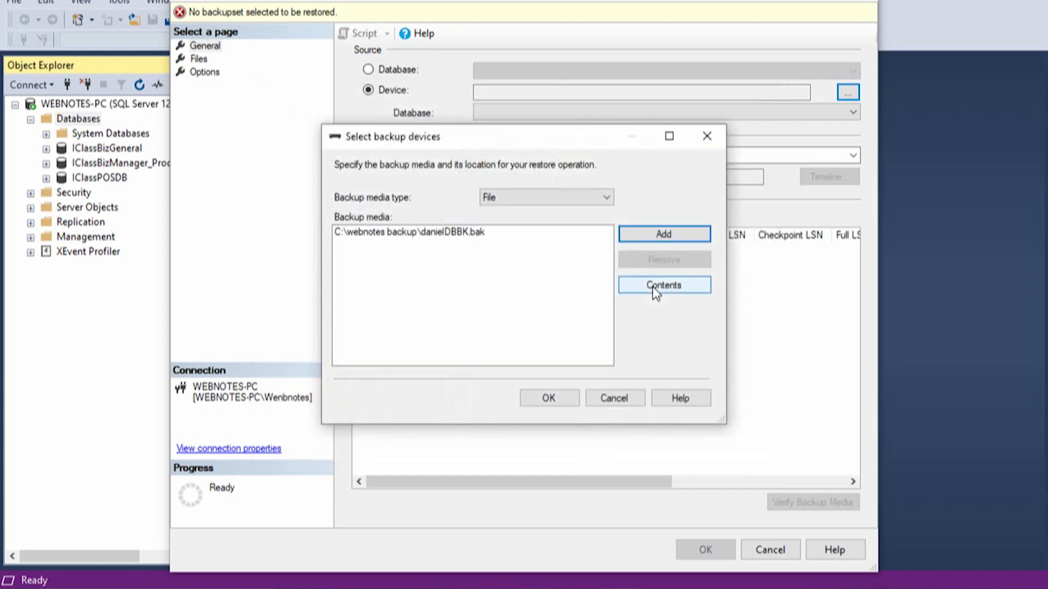
- Accept the selected backup media and restore the DanielProjectDB database from its full backup
left_click(458, 232)
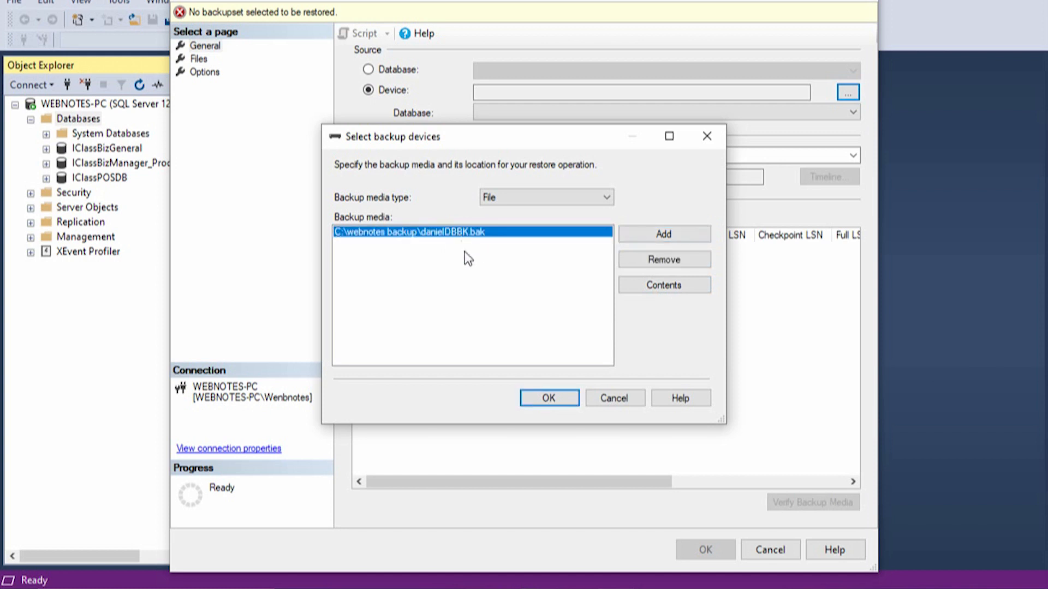
left_click(548, 399)
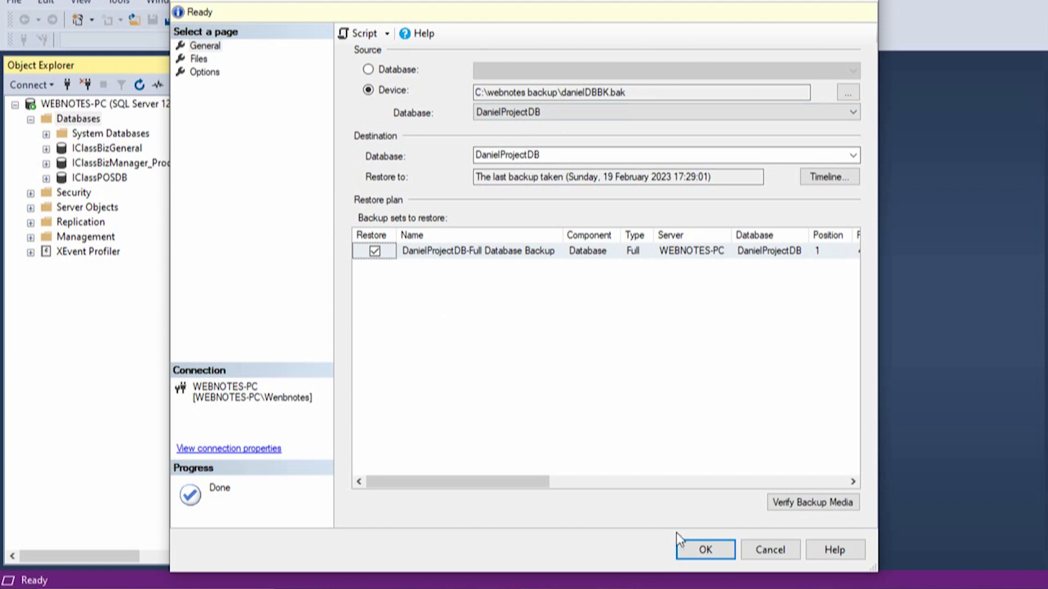
left_click(709, 553)
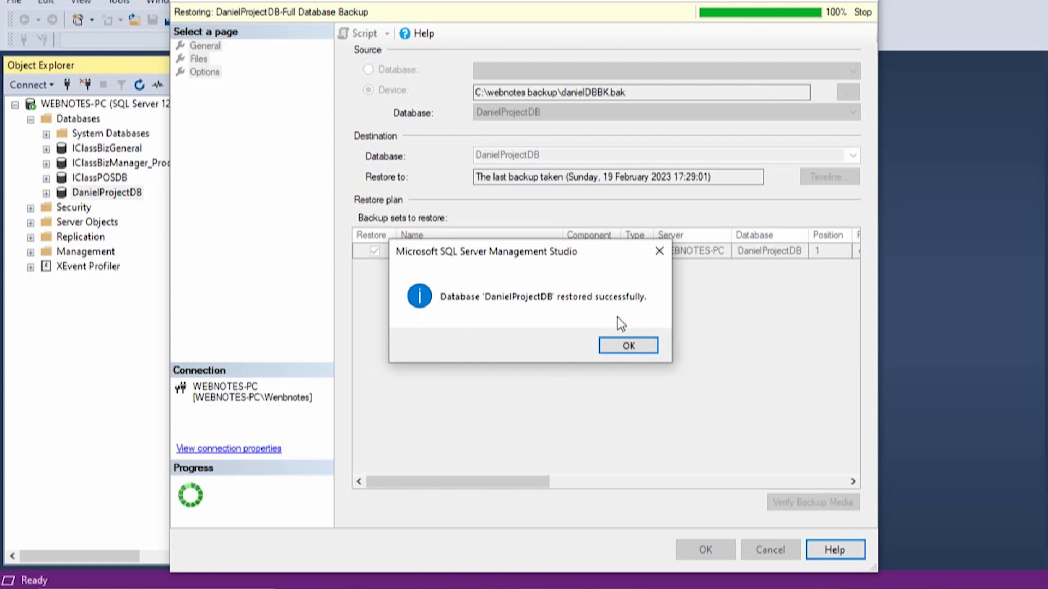
left_click(626, 345)
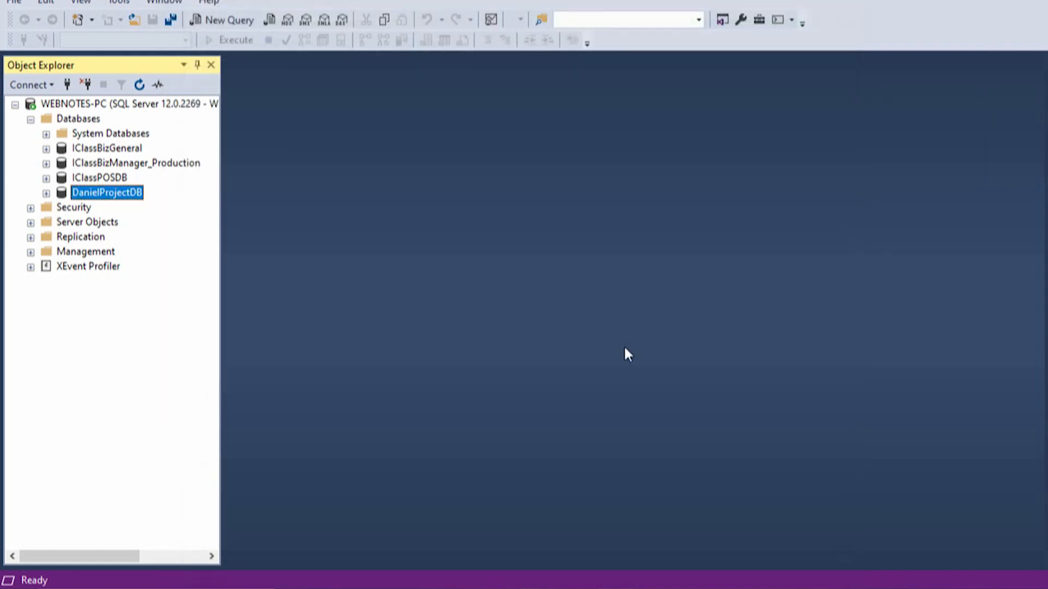